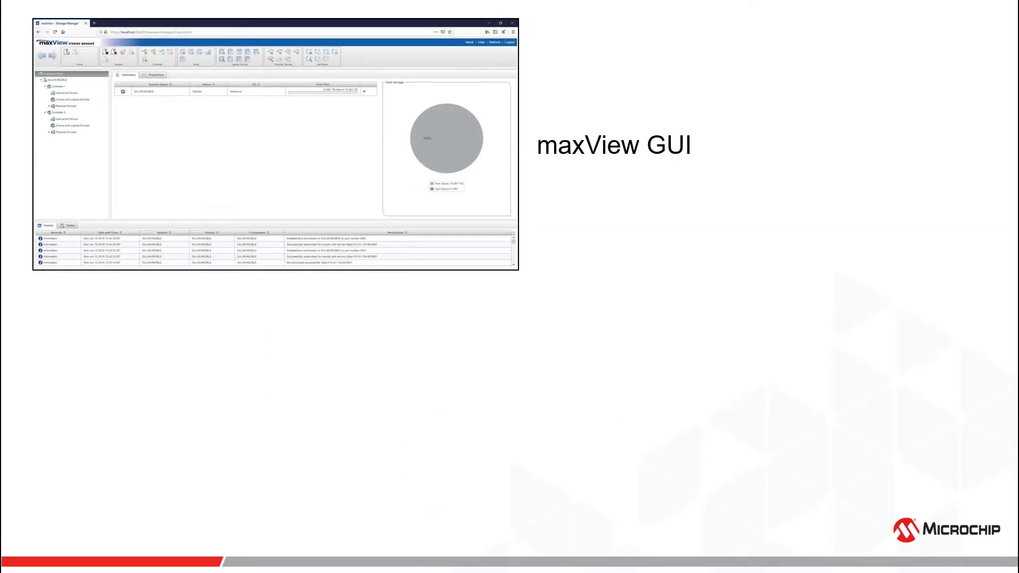
# Reveal the ARCCONF CLI, Event Monitor, vSphere Plugin and Redfish Server items on the slide
pyautogui.press('Right')
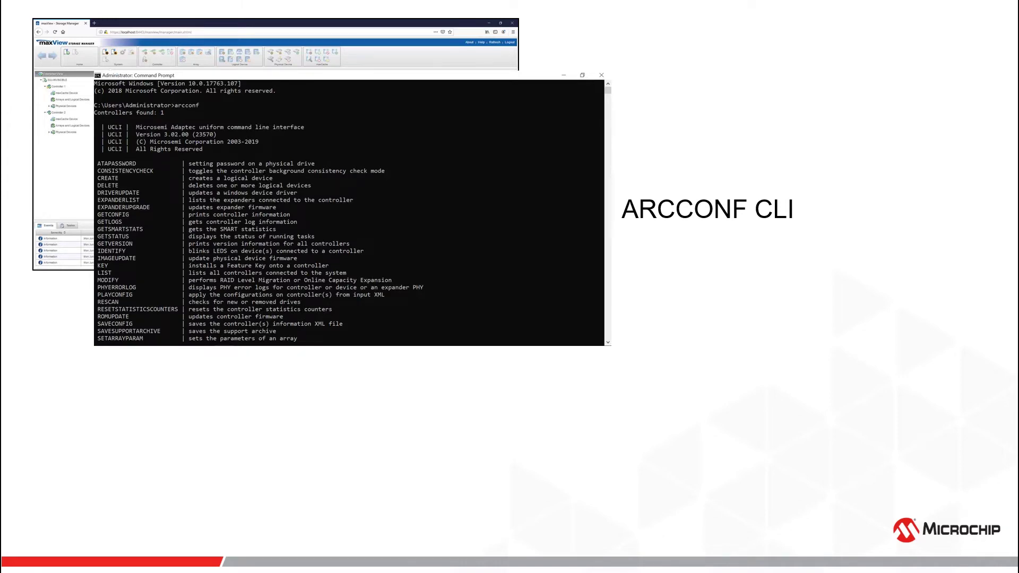
pyautogui.press('Right')
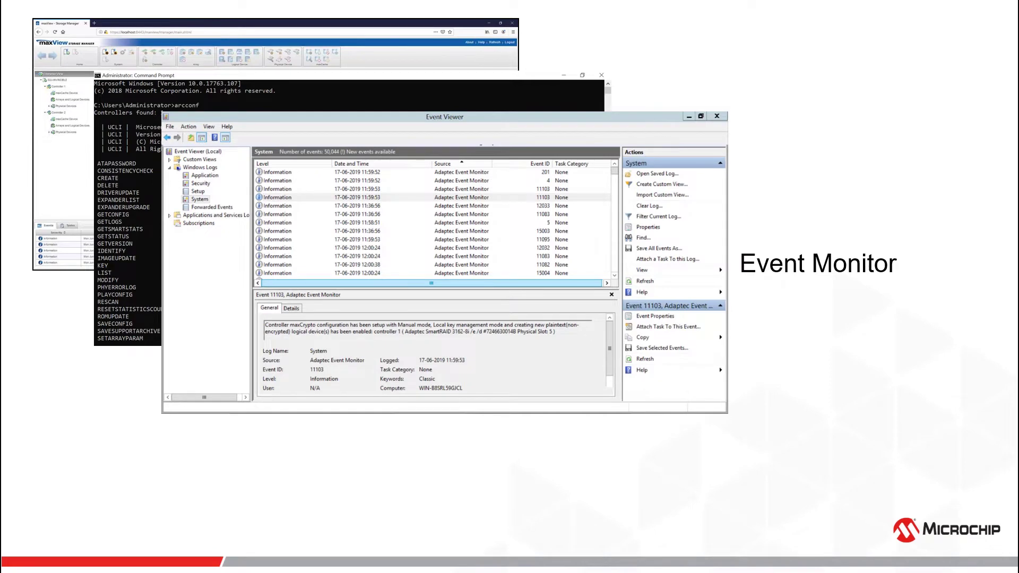
pyautogui.press('Right')
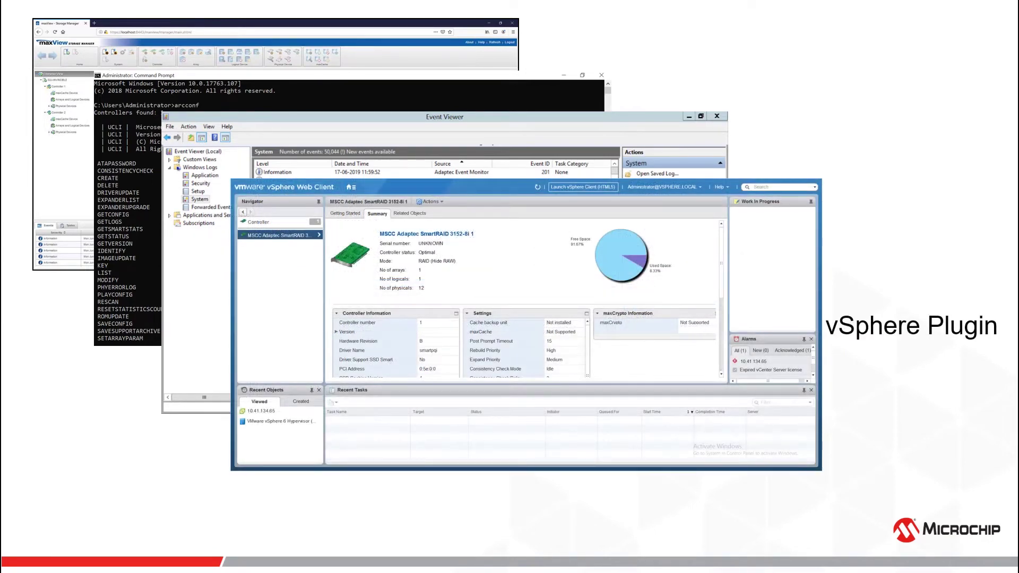
pyautogui.press('Right')
pyautogui.press('Right')
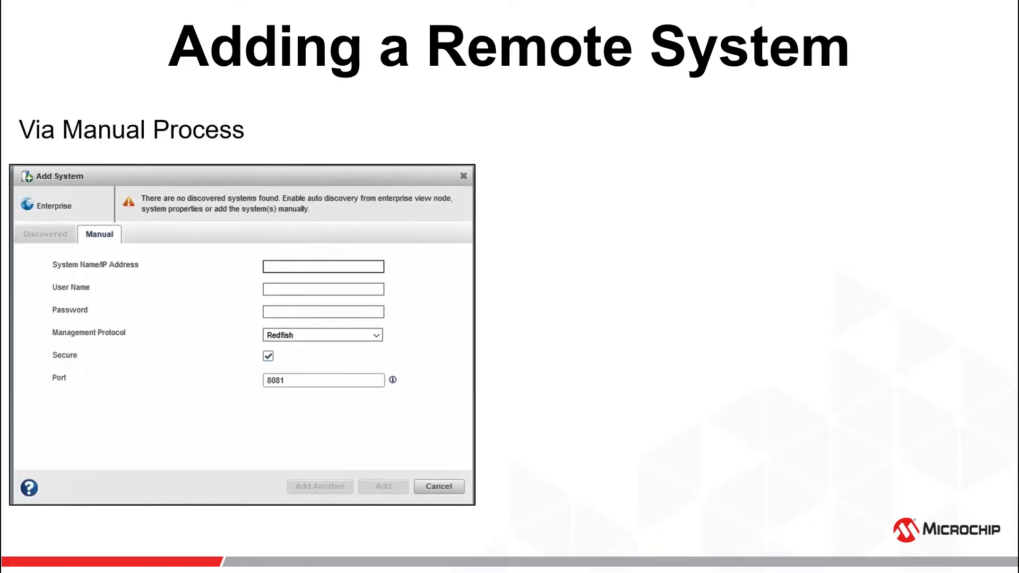
# Reveal the Via Auto-Discovery Search Process panel on the Adding a Remote System slide
pyautogui.press('Right')
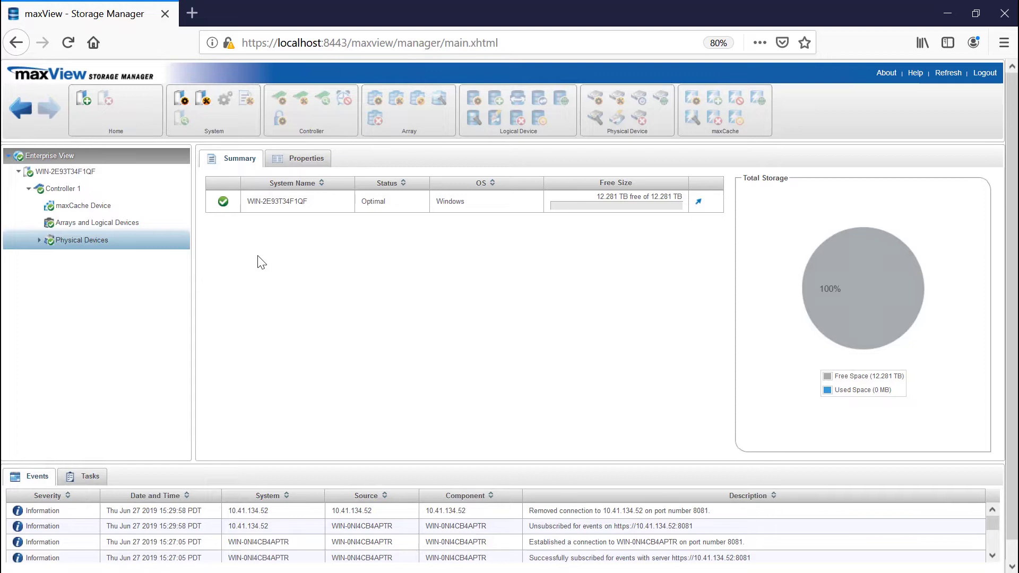
# Manually add system 10.41.134.52 over Redfish as user administrator with its password
pyautogui.click(82, 104)
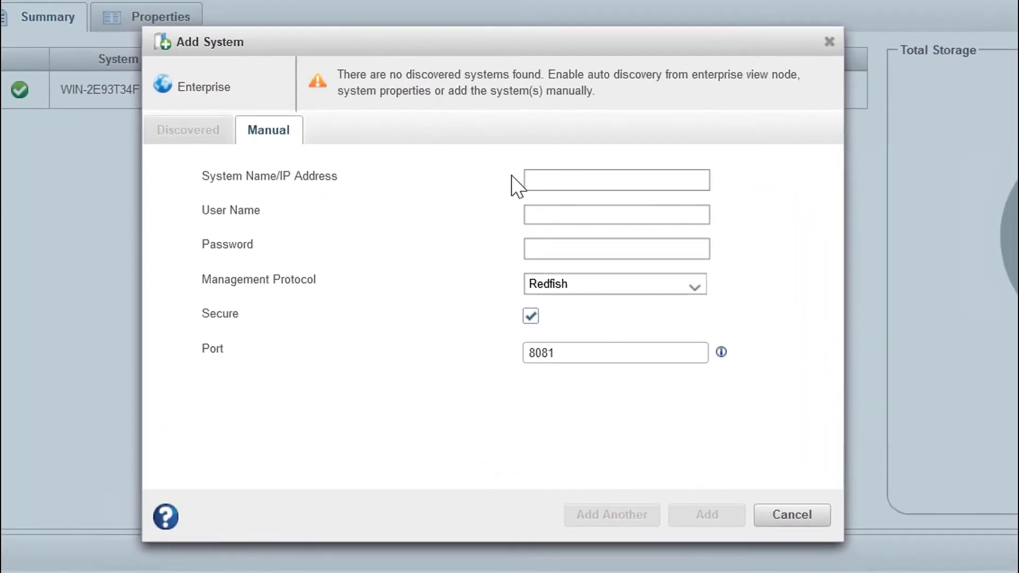
pyautogui.click(535, 177)
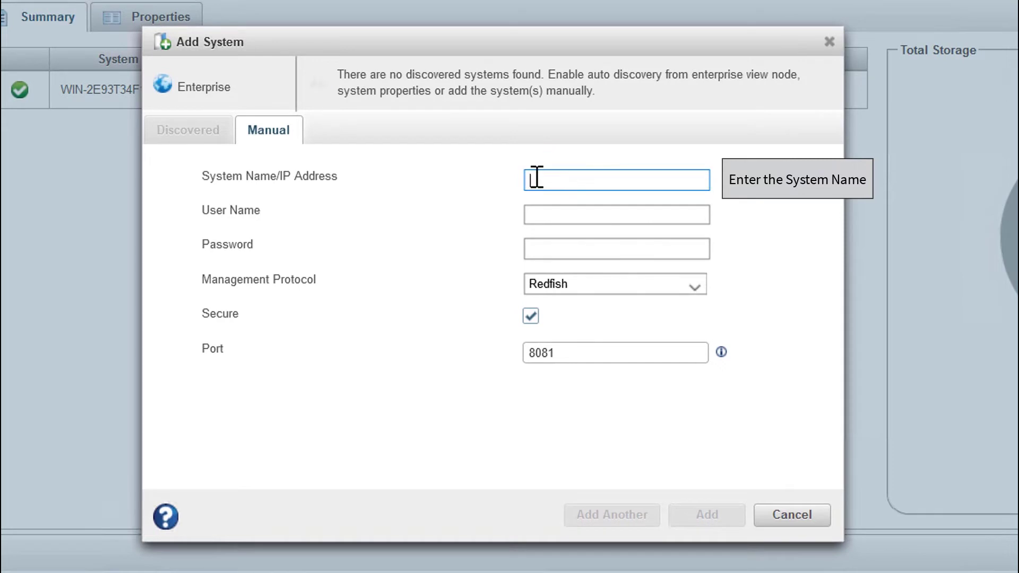
pyautogui.write('10.41.134.52')
pyautogui.press('Tab')
pyautogui.write('admi')
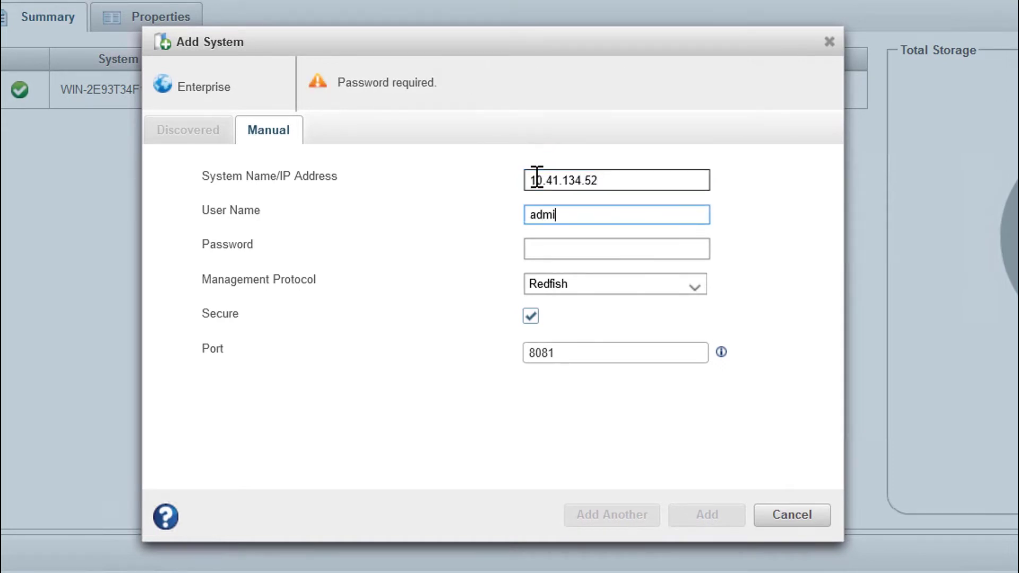
pyautogui.write('nistrator')
pyautogui.press('Tab')
pyautogui.write('****')
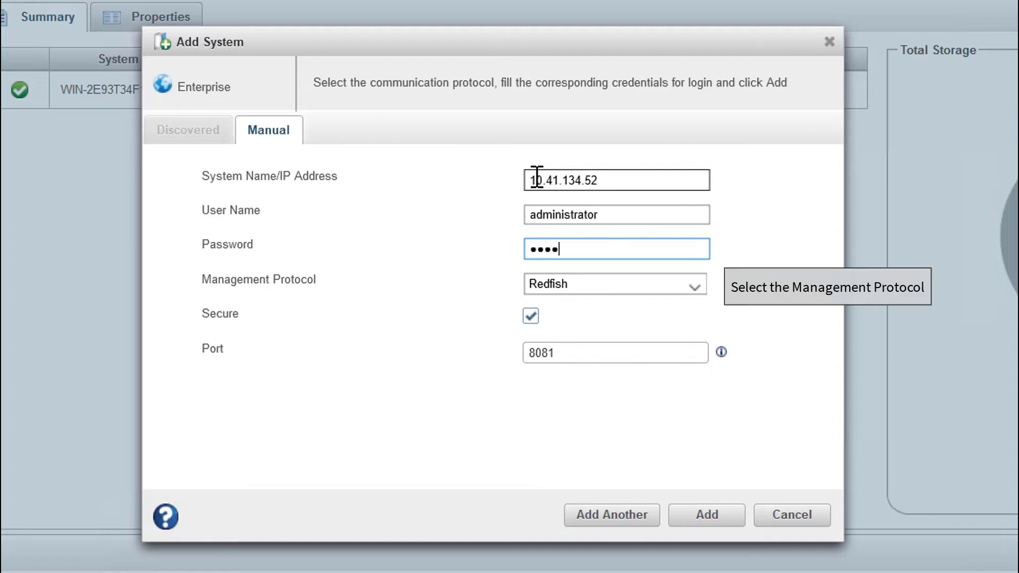
pyautogui.write('****')
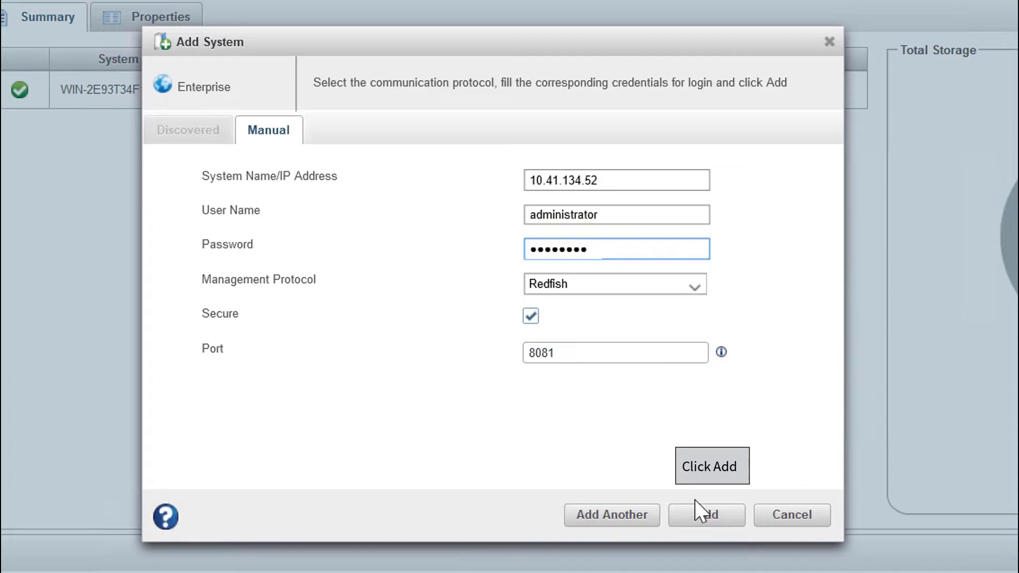
pyautogui.click(698, 517)
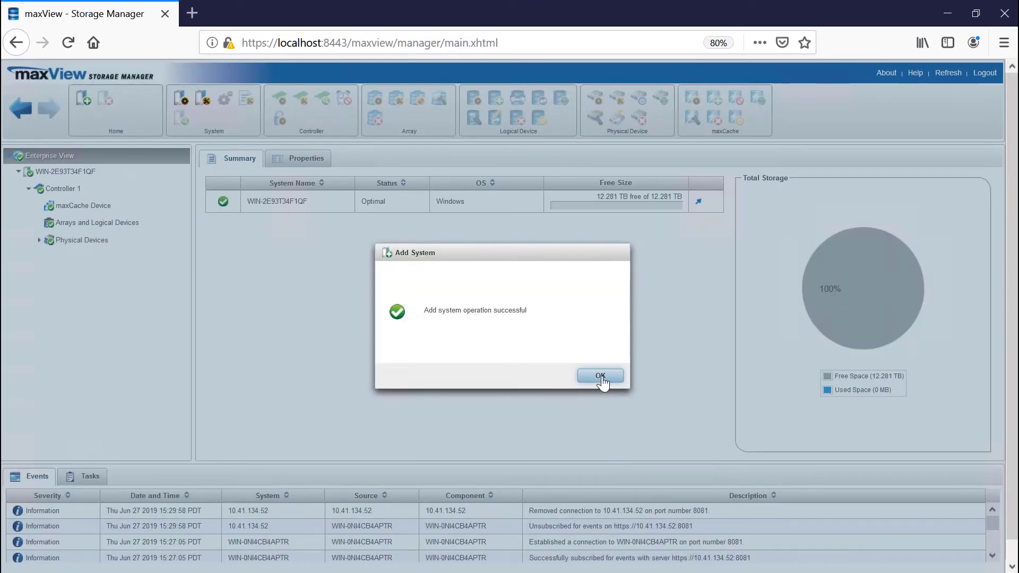
pyautogui.click(600, 375)
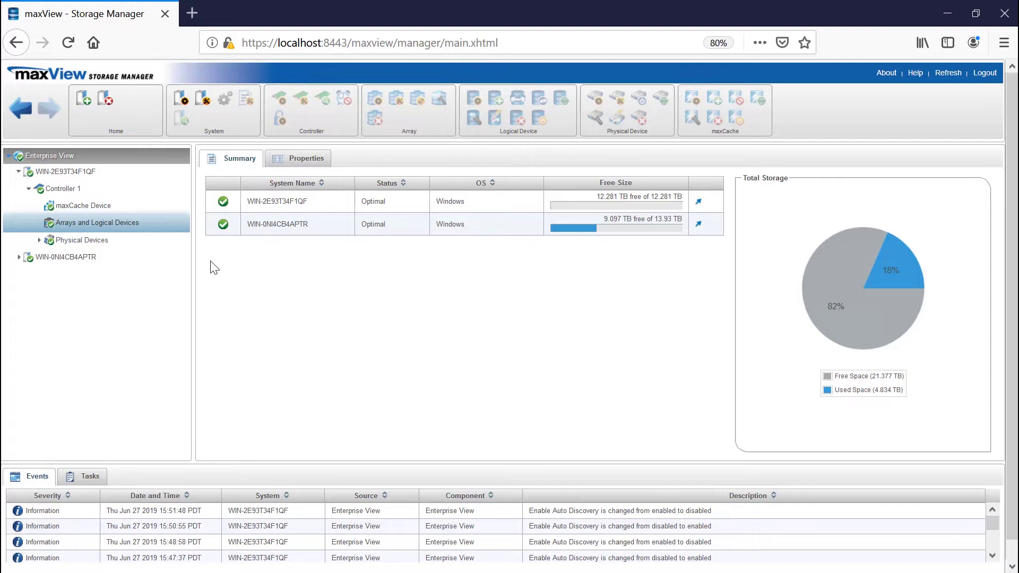
# In Enterprise View System Settings, enable Auto Discovery with a 360-second interval
pyautogui.click(58, 157)
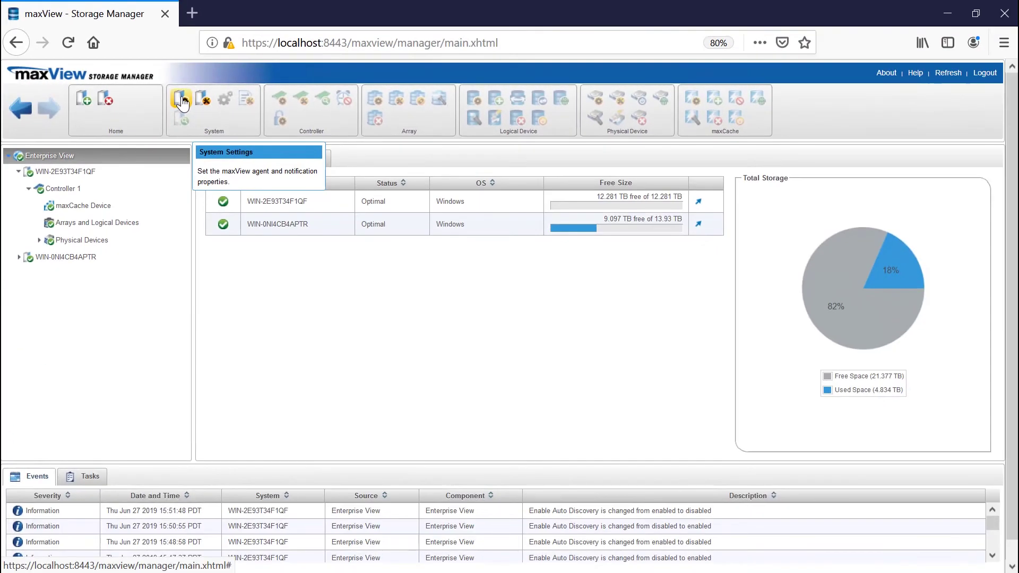
pyautogui.click(186, 121)
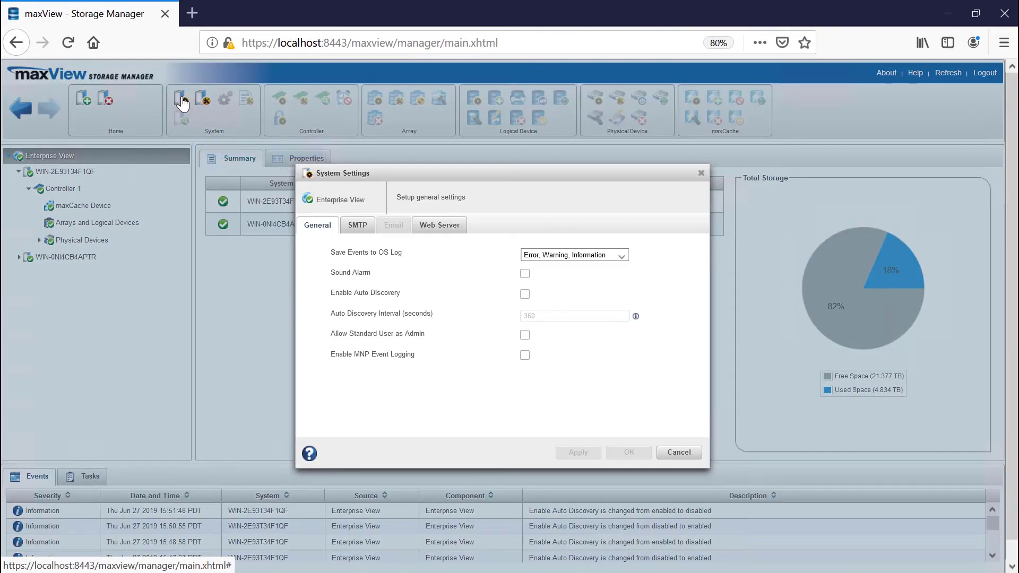
pyautogui.click(526, 297)
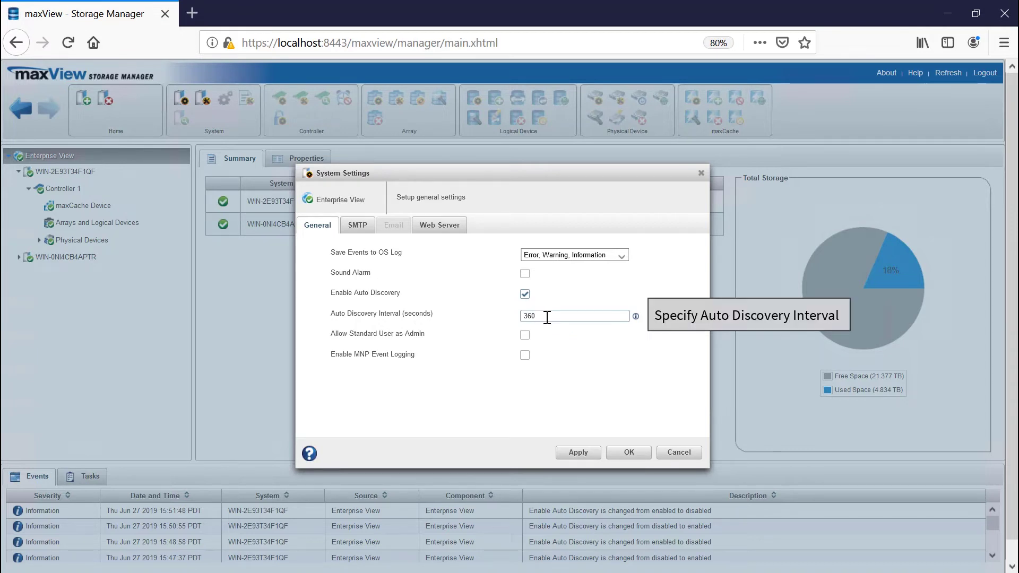
pyautogui.moveTo(548, 317); pyautogui.dragTo(512, 318)
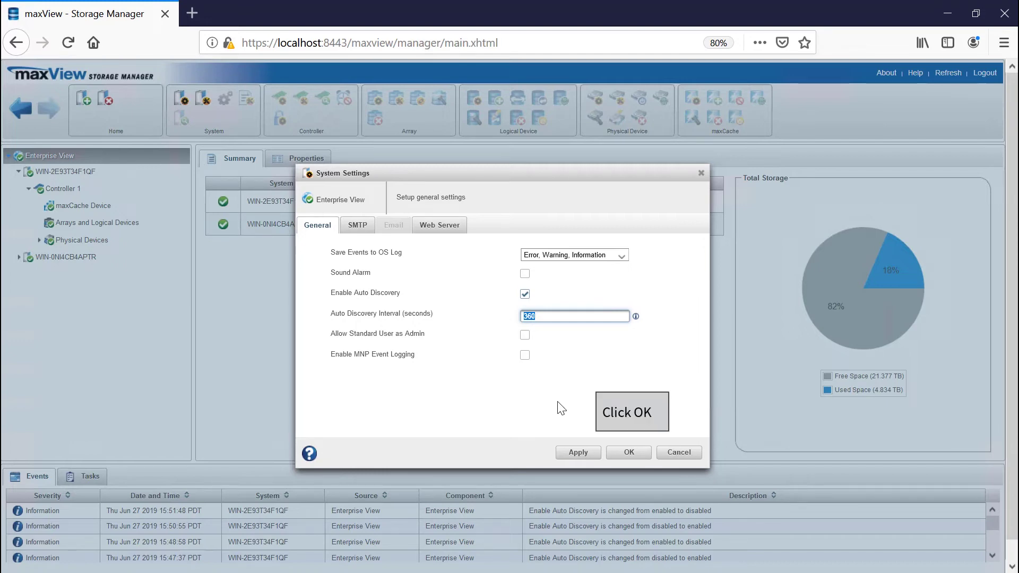
pyautogui.click(629, 452)
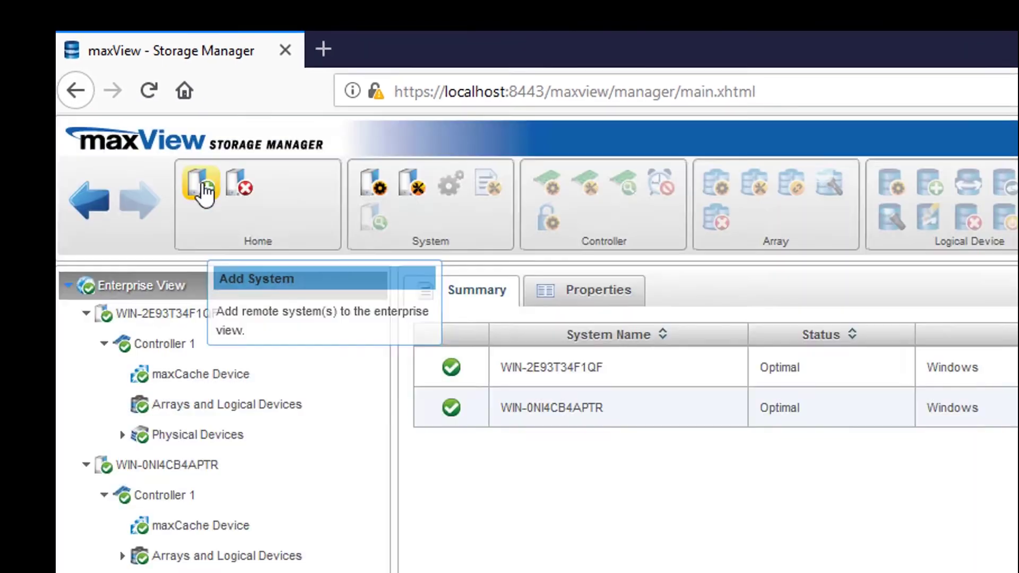
# Select discovered systems 10.41.134.207 and 10.41.134.209 and enable Single Sign-On
pyautogui.click(215, 201)
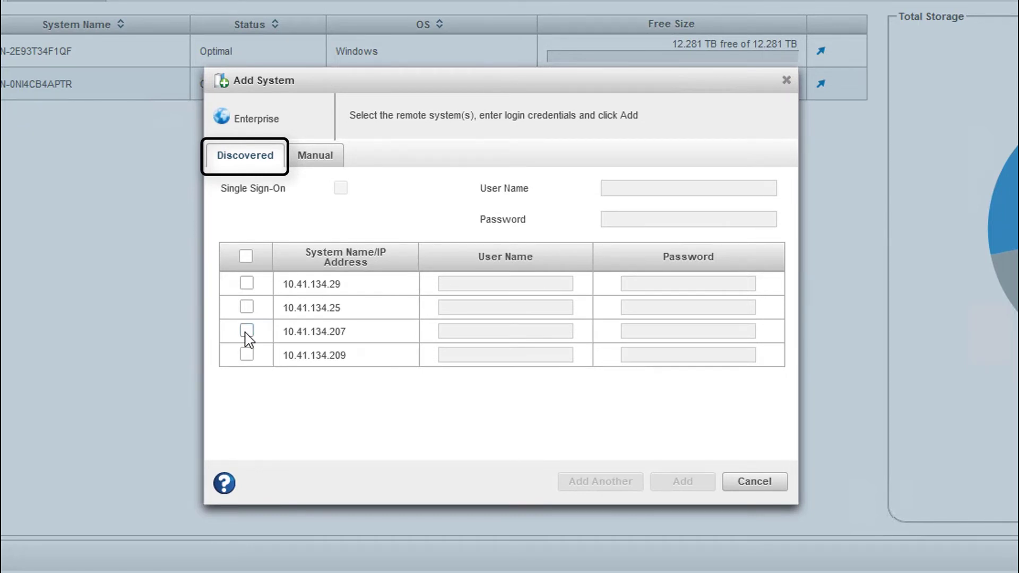
pyautogui.click(247, 331)
pyautogui.click(248, 355)
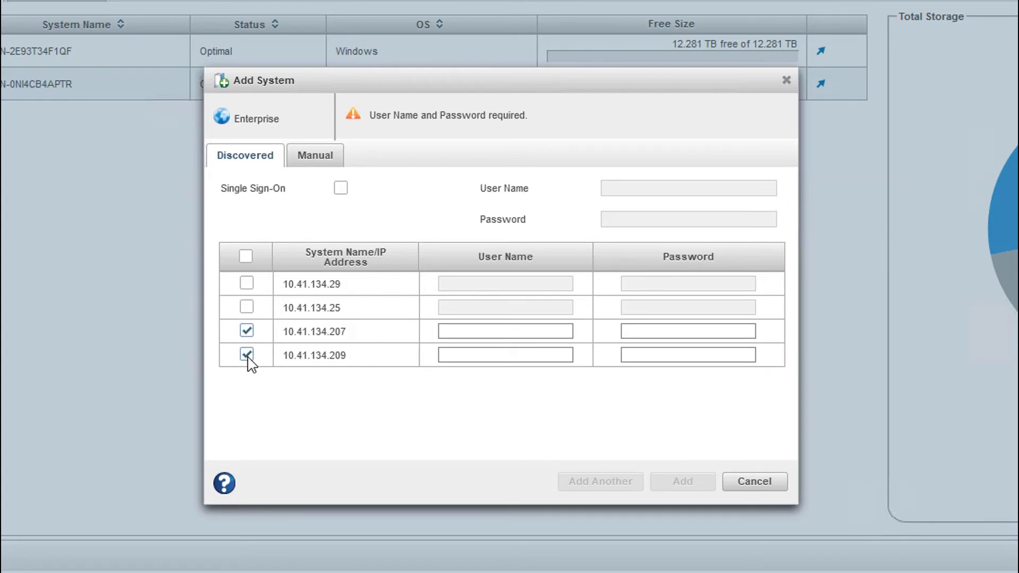
pyautogui.click(341, 189)
# Enter the shared user name root and its password, then add both systems
pyautogui.click(657, 190)
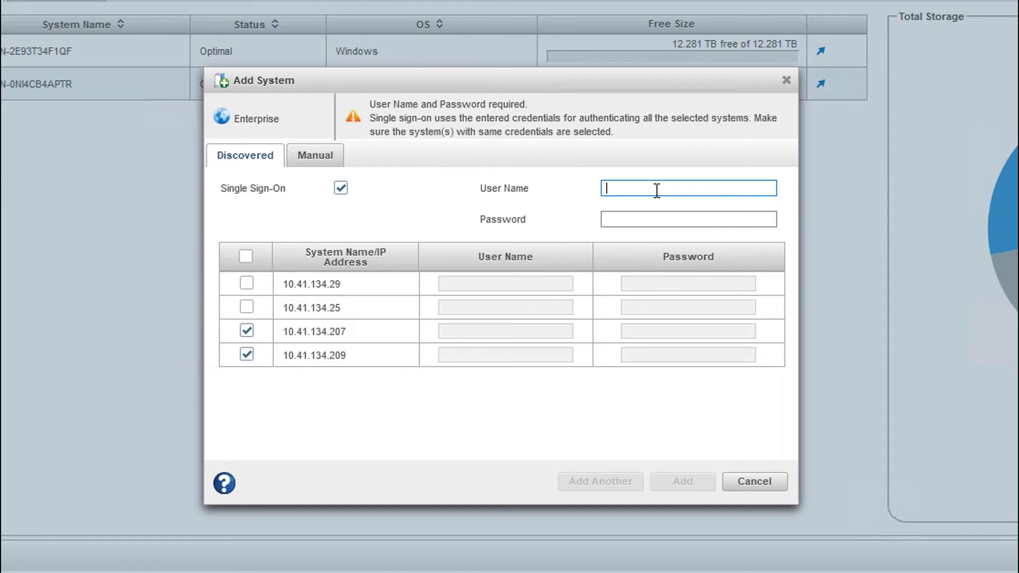
pyautogui.write('root')
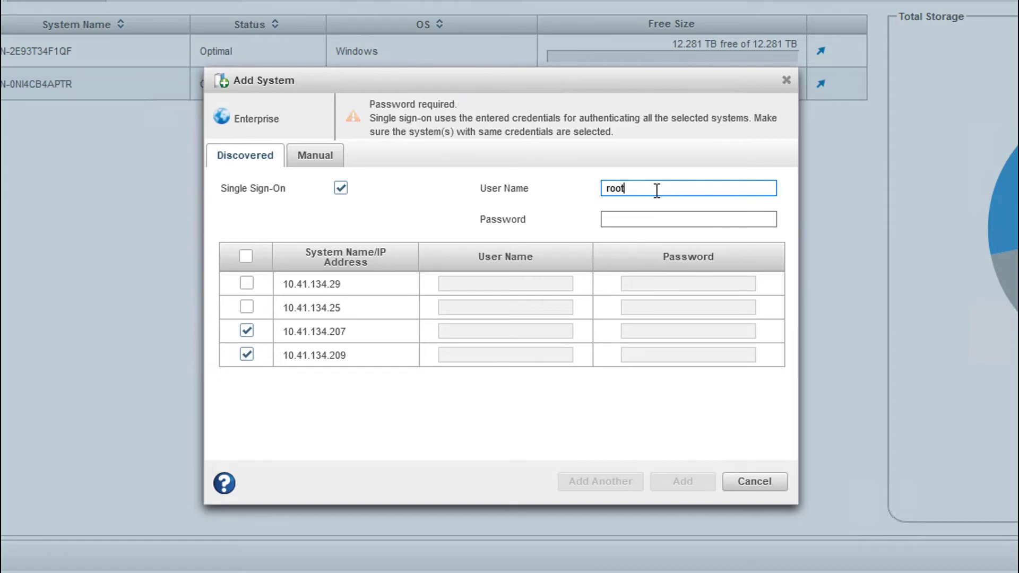
pyautogui.press('Tab')
pyautogui.write('r')
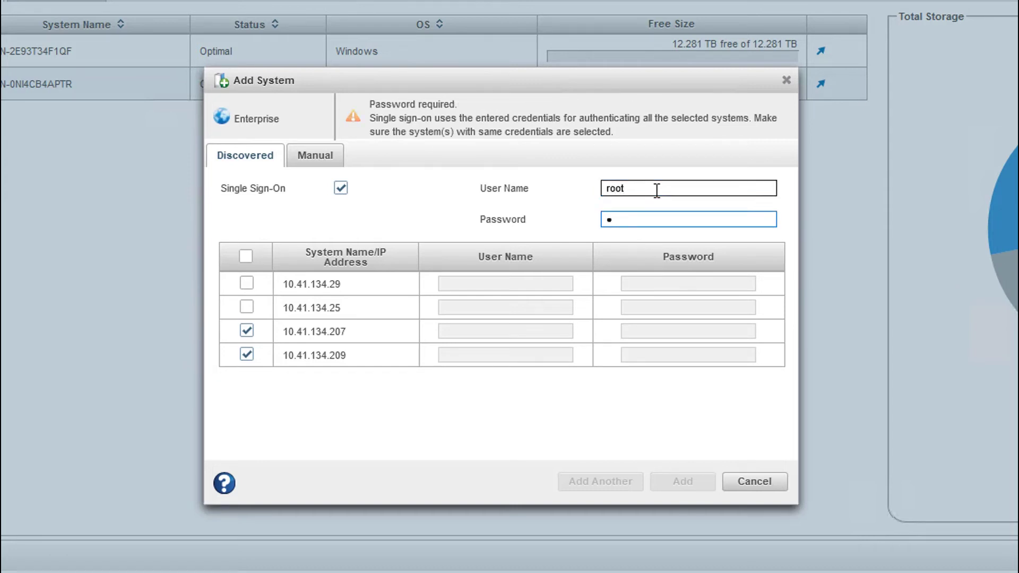
pyautogui.write('oot')
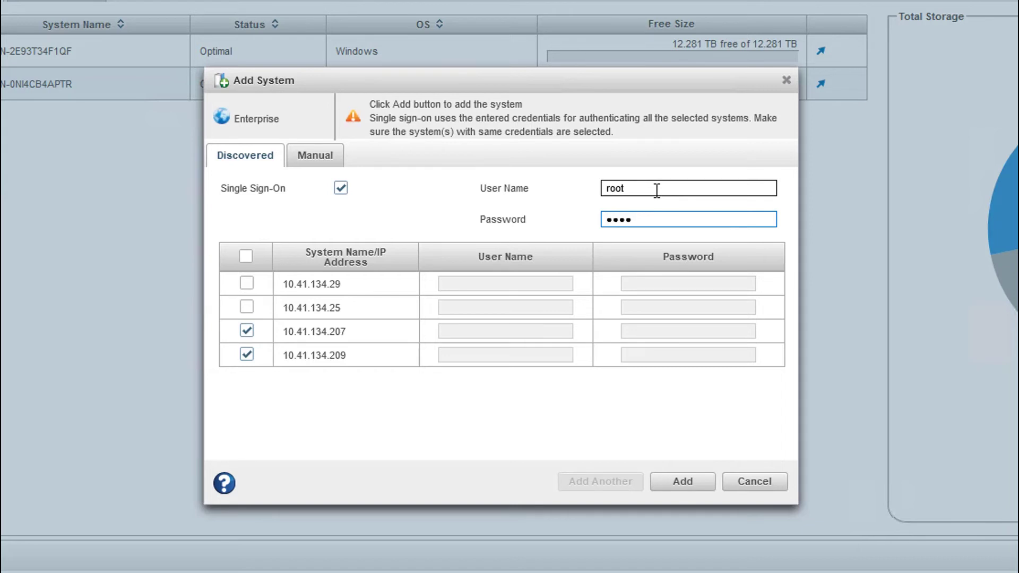
pyautogui.write('•••••')
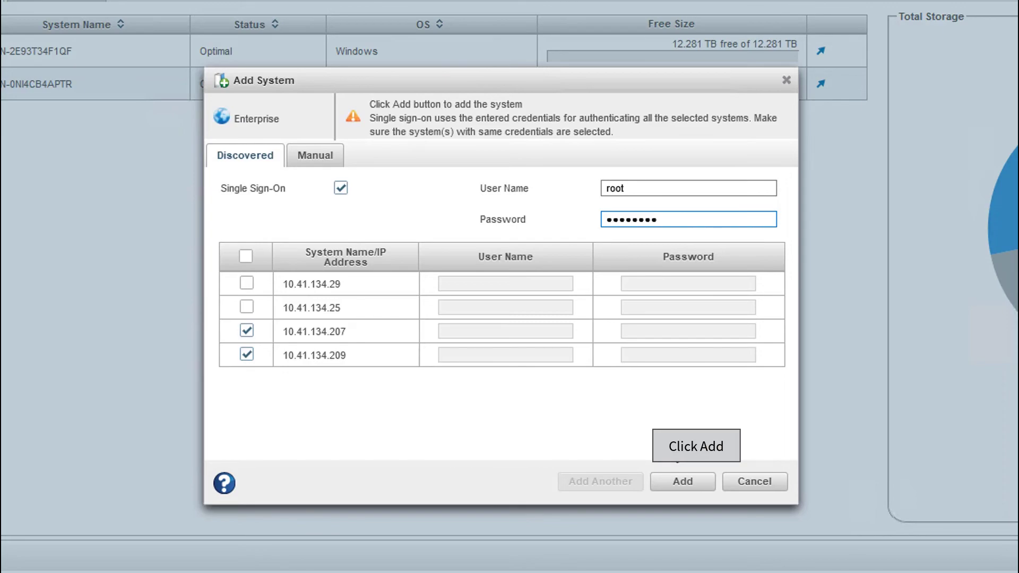
pyautogui.click(683, 481)
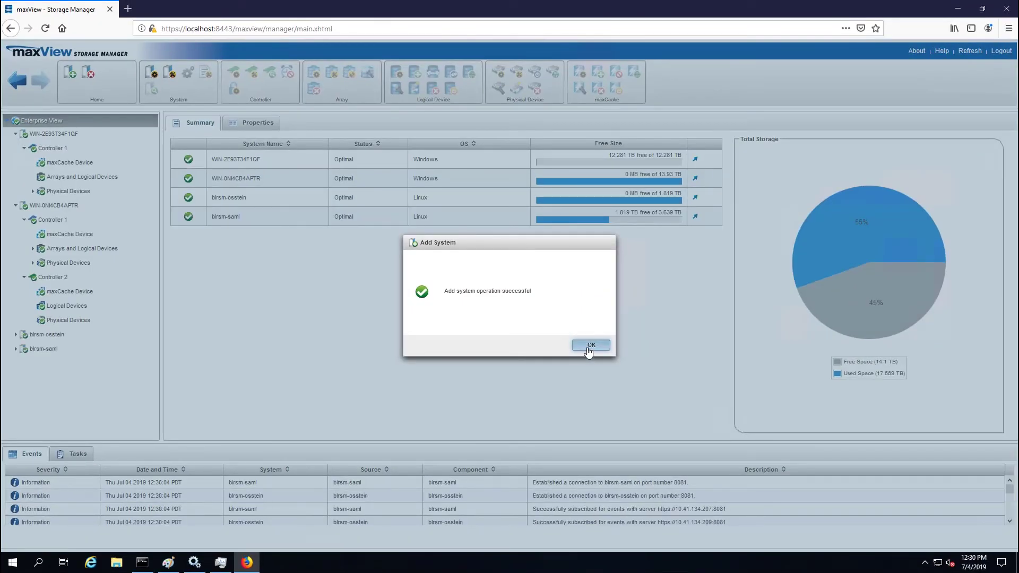
pyautogui.click(590, 346)
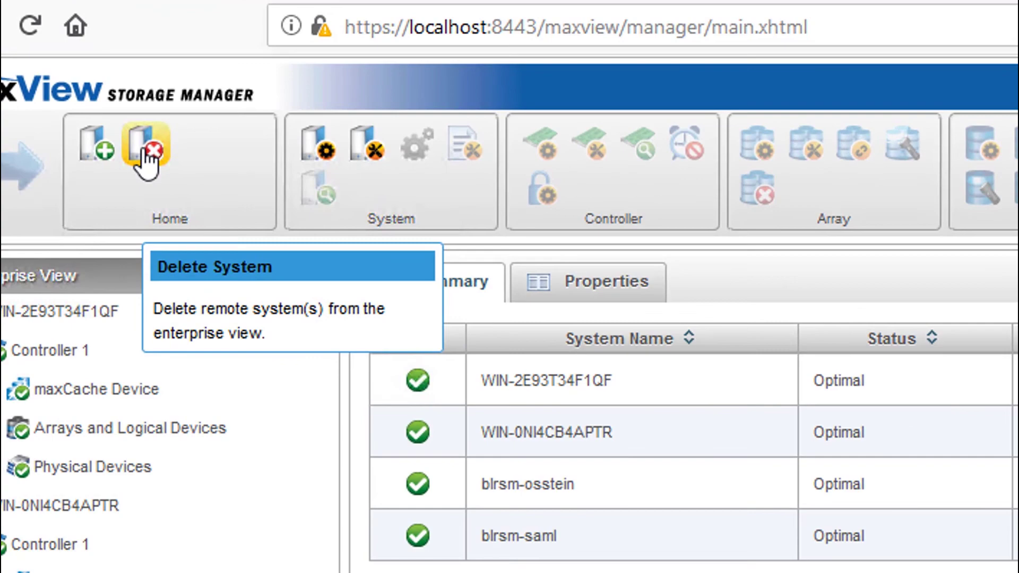
# Delete the systems blrsm-osstein and blrsm-saml and confirm the removal
pyautogui.click(88, 78)
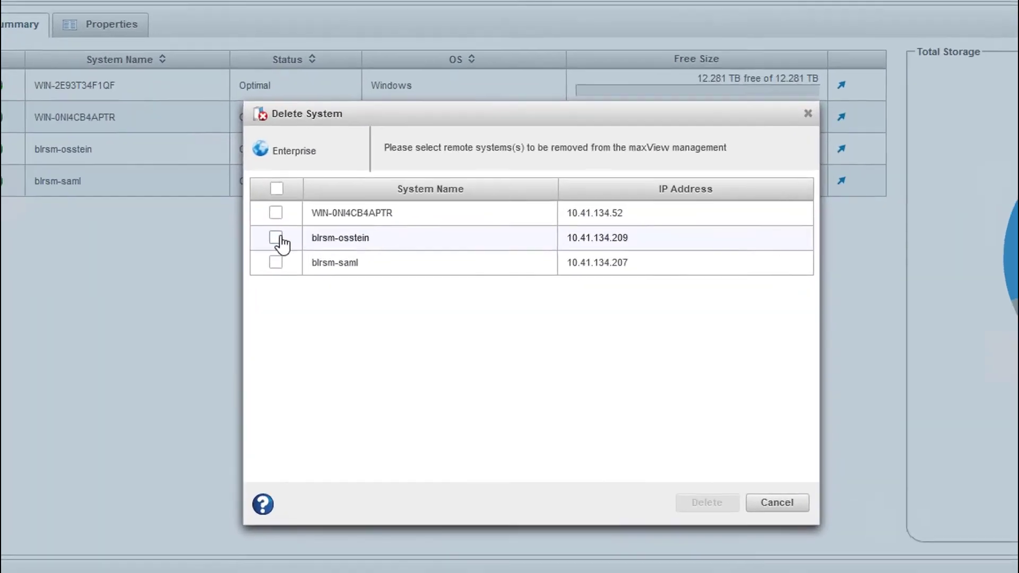
pyautogui.click(356, 250)
pyautogui.click(254, 263)
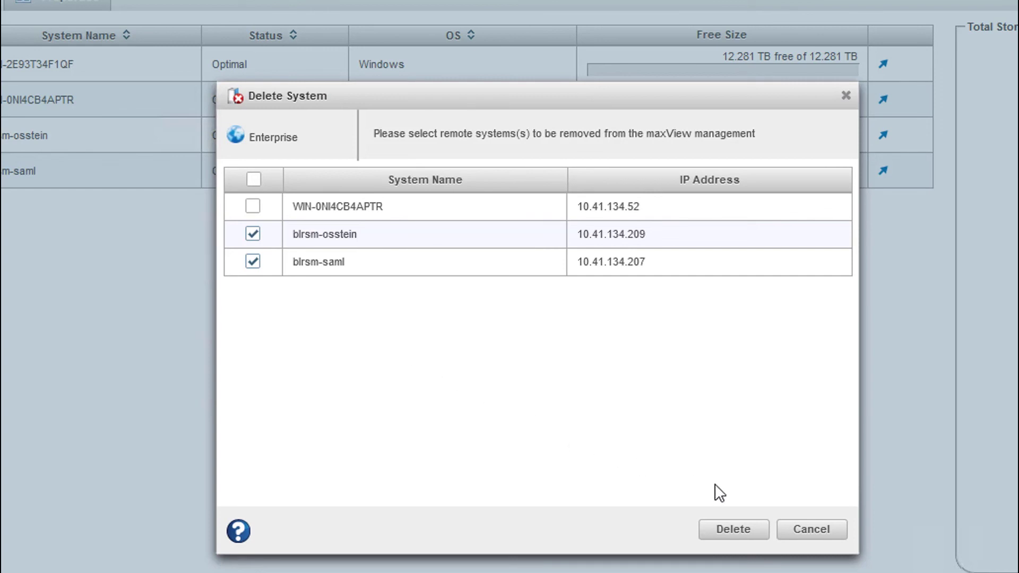
pyautogui.click(733, 529)
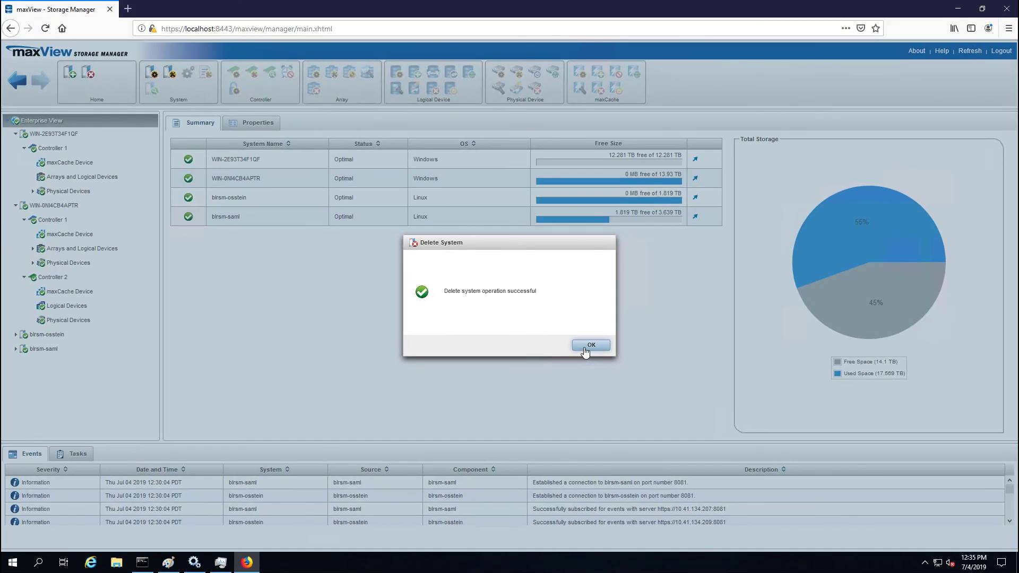
pyautogui.click(585, 352)
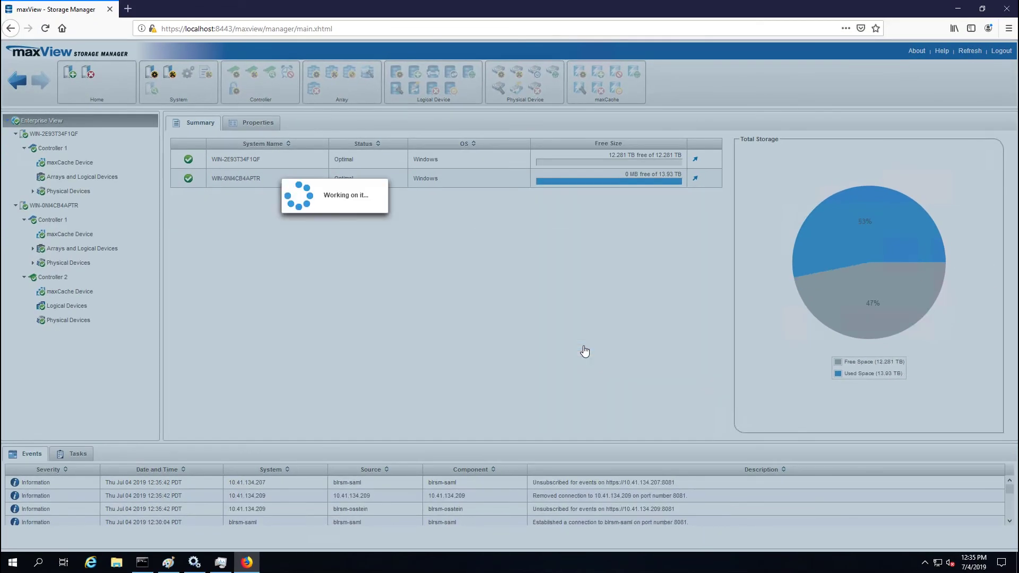